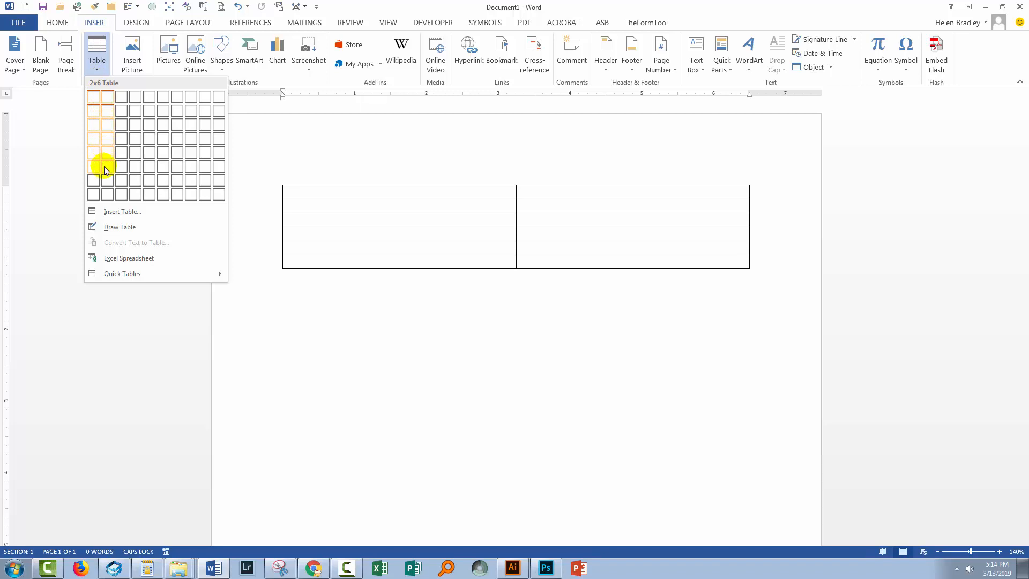
Insert a table with two columns and six rows, and stretch its last row down to make the table taller.
{"action": "left_click", "coordinate": [103, 166]}
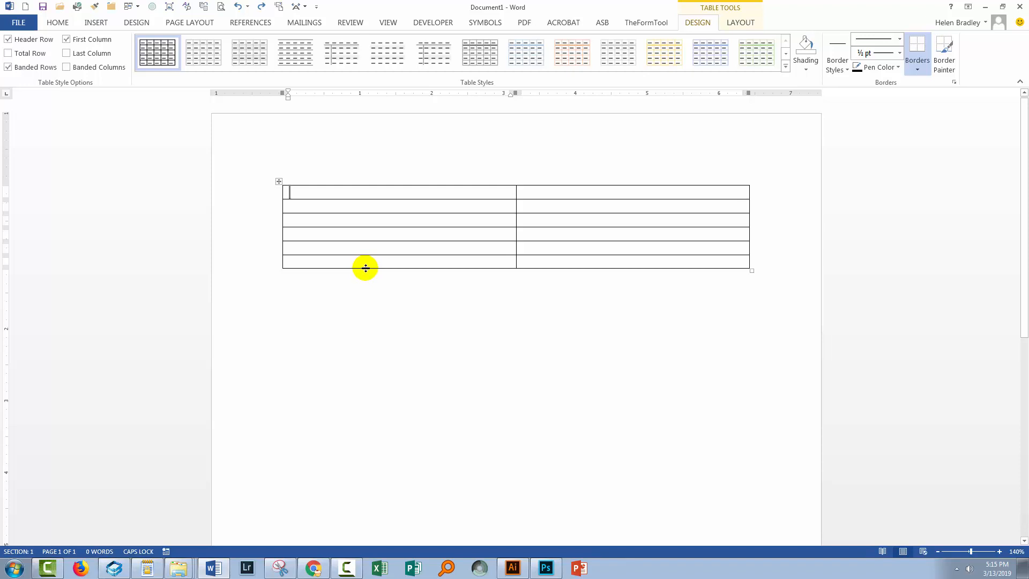
{"action": "left_click_drag", "start_coordinate": [365, 268], "coordinate": [380, 544]}
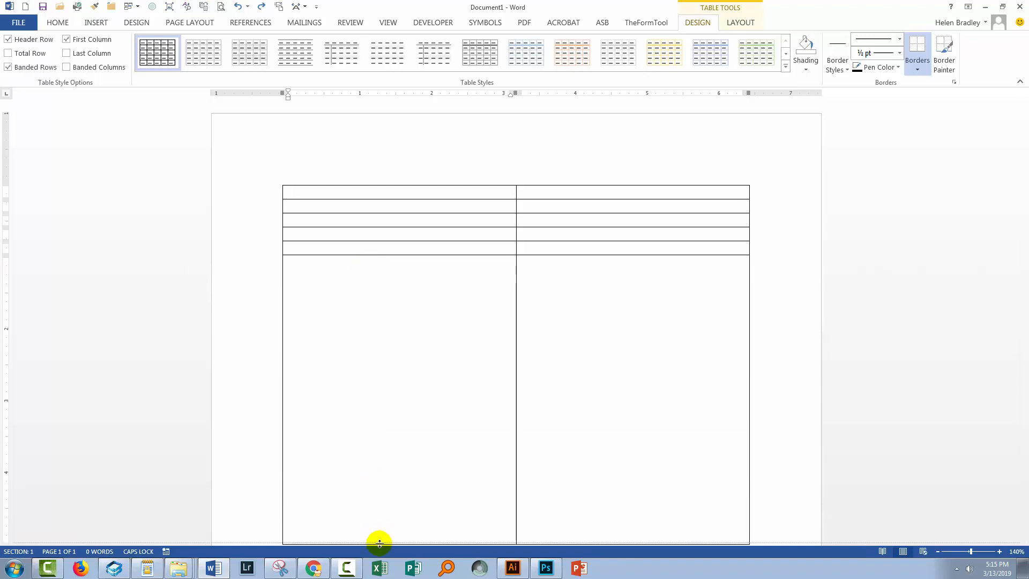
Distribute all rows of the table evenly so they share the same height.
{"action": "left_click", "coordinate": [279, 183]}
{"action": "right_click", "coordinate": [279, 183]}
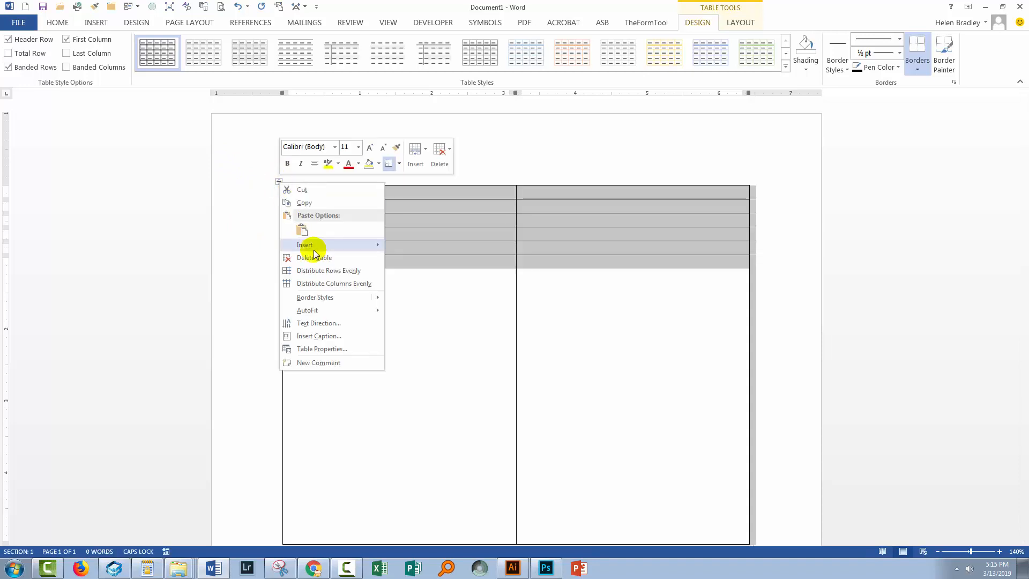
{"action": "left_click", "coordinate": [324, 271]}
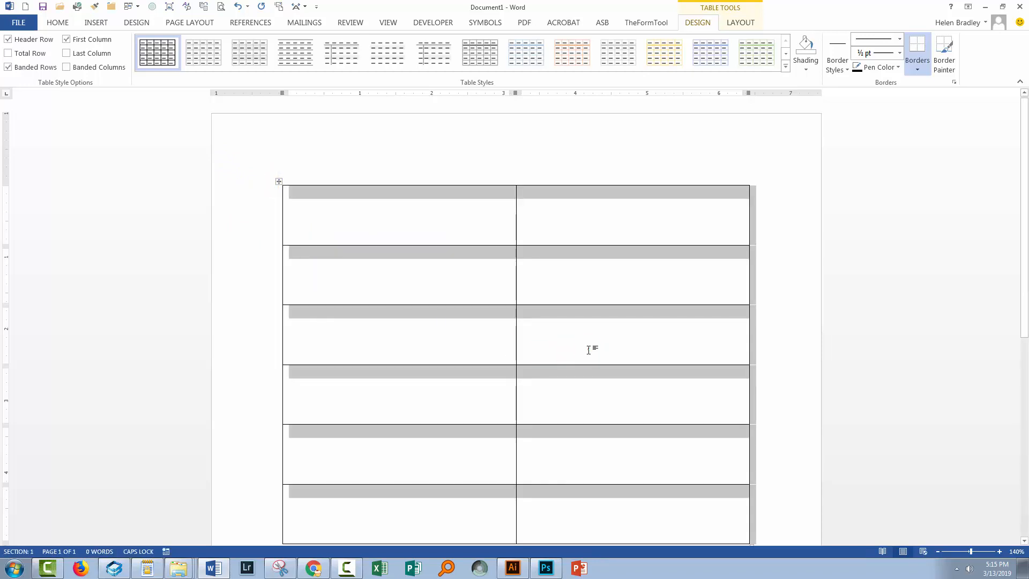
{"action": "left_click", "coordinate": [562, 351]}
{"action": "scroll", "coordinate": [562, 354], "scroll_direction": "down", "scroll_amount": 2}
{"action": "scroll", "coordinate": [563, 354], "scroll_direction": "up", "scroll_amount": 1}
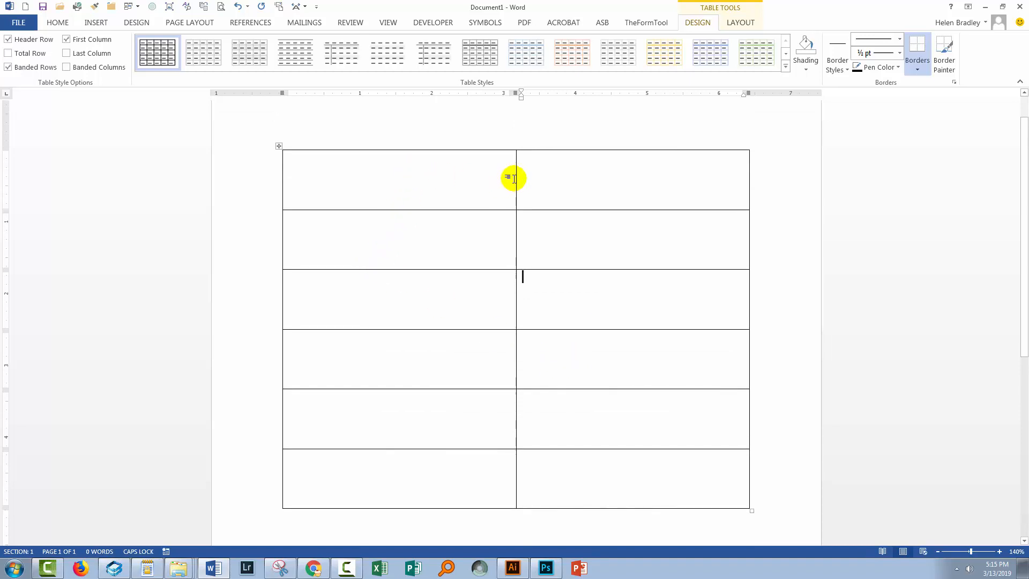
Widen the table's first column slightly, and narrow only the left cell of the first row by shifting its divider.
{"action": "mouse_move", "coordinate": [514, 177]}
{"action": "left_mouse_down"}
{"action": "mouse_move", "coordinate": [395, 177]}
{"action": "mouse_move", "coordinate": [517, 191]}
{"action": "mouse_move", "coordinate": [446, 191]}
{"action": "mouse_move", "coordinate": [581, 191]}
{"action": "mouse_move", "coordinate": [416, 189]}
{"action": "mouse_move", "coordinate": [529, 191]}
{"action": "left_mouse_up"}
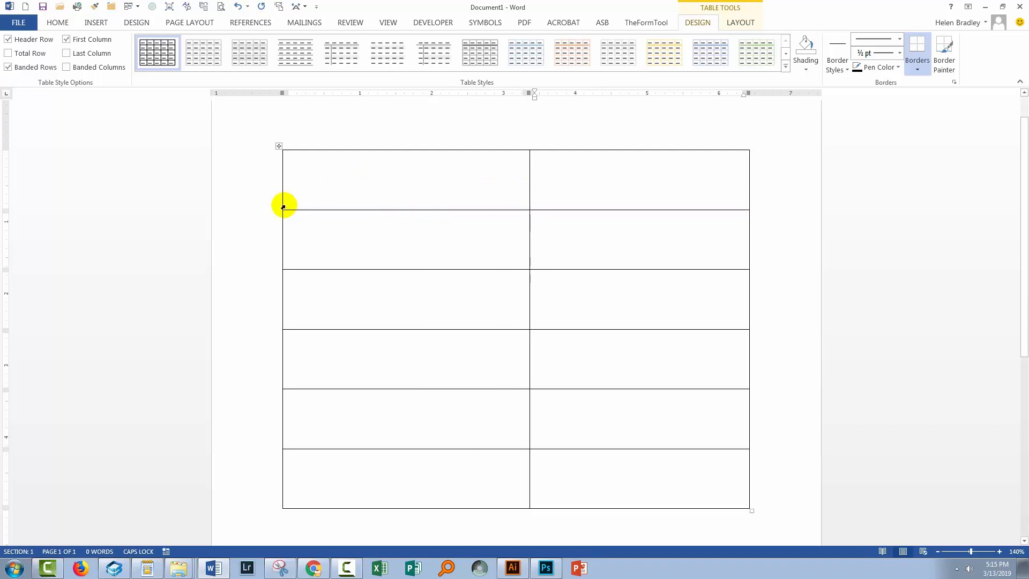
{"action": "mouse_move", "coordinate": [280, 207]}
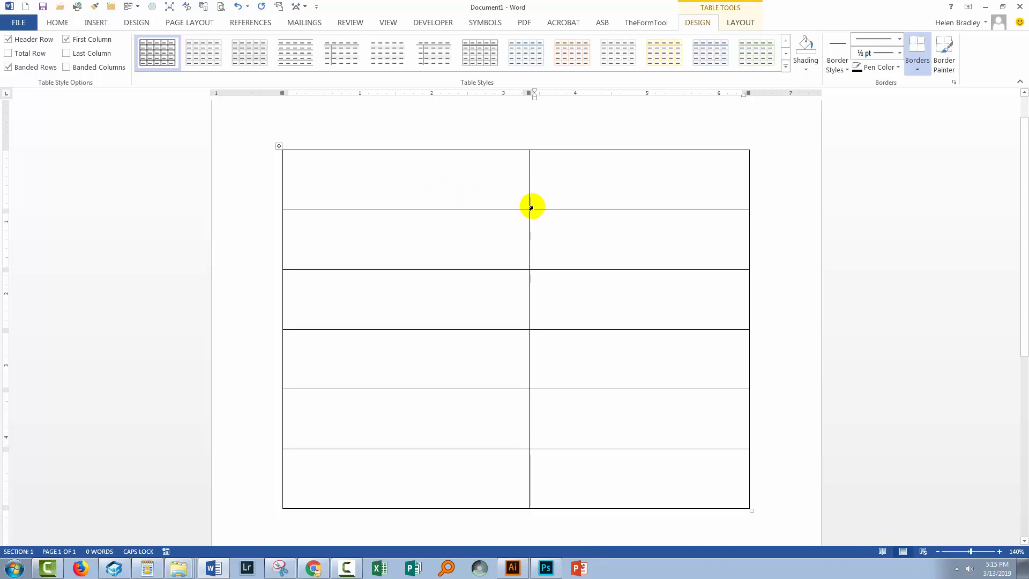
{"action": "left_click", "coordinate": [531, 208]}
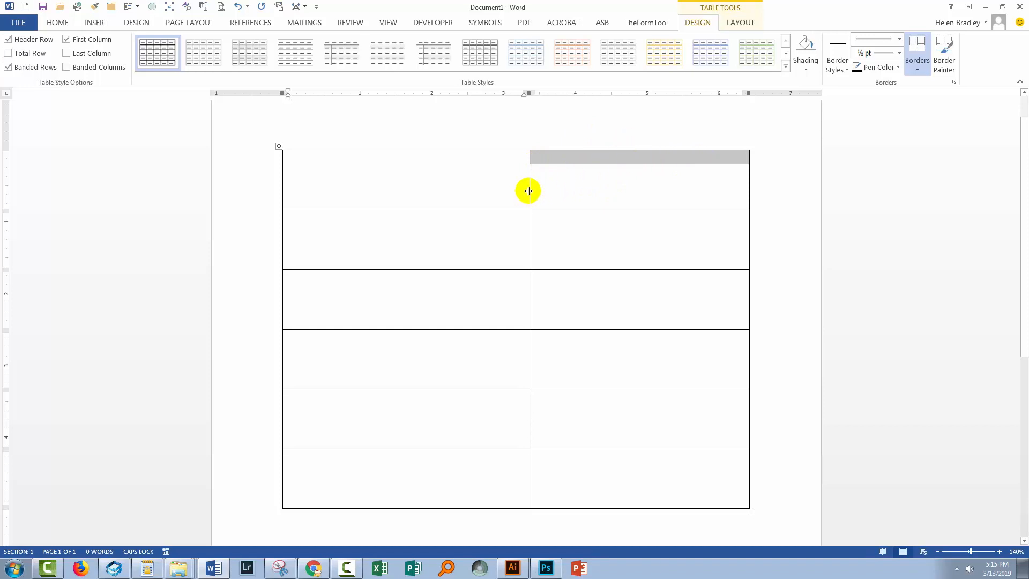
{"action": "left_click_drag", "start_coordinate": [529, 191], "coordinate": [421, 188]}
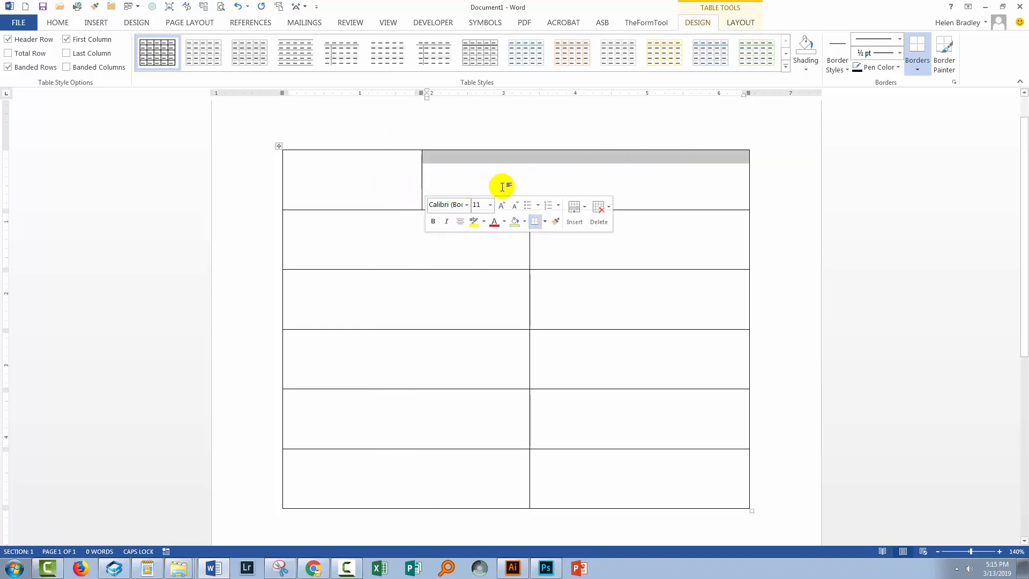
{"action": "left_click", "coordinate": [371, 174]}
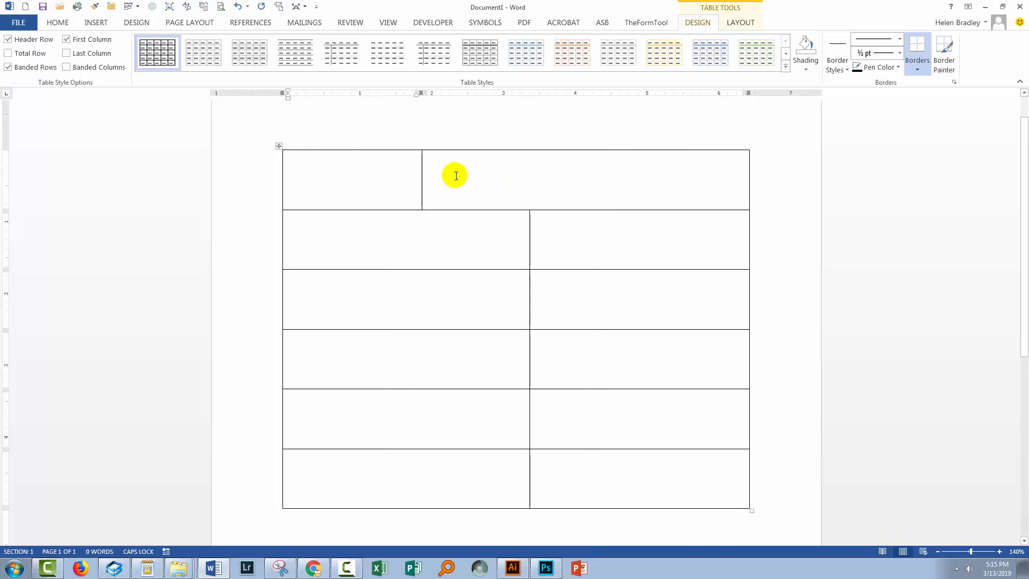
Try to change the height of only the left cell in the third row.
{"action": "left_click", "coordinate": [338, 319]}
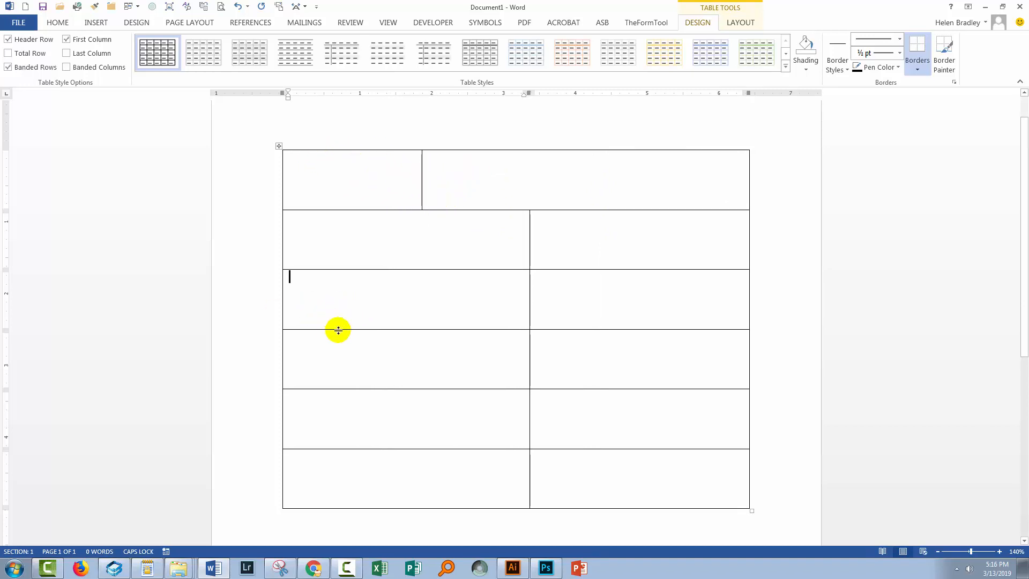
{"action": "left_click", "coordinate": [281, 323]}
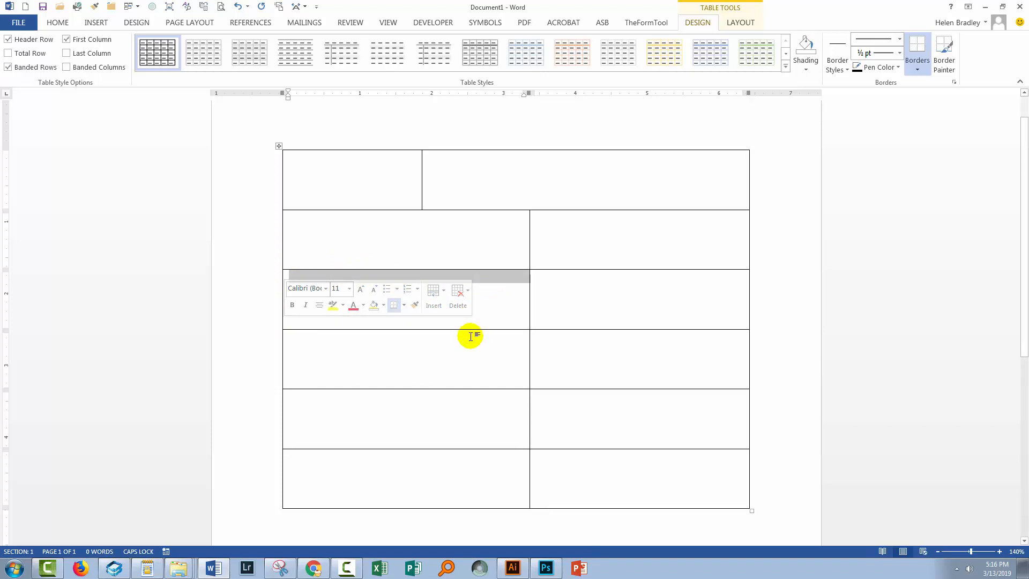
{"action": "mouse_move", "coordinate": [473, 329]}
{"action": "left_mouse_down"}
{"action": "mouse_move", "coordinate": [473, 347]}
{"action": "mouse_move", "coordinate": [473, 329]}
{"action": "left_mouse_up"}
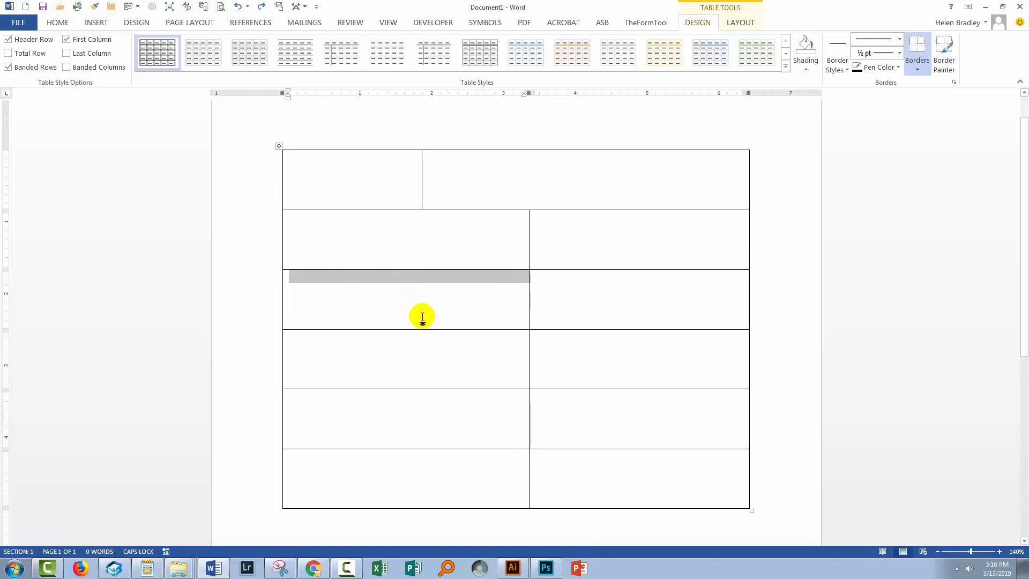
{"action": "left_click", "coordinate": [413, 315]}
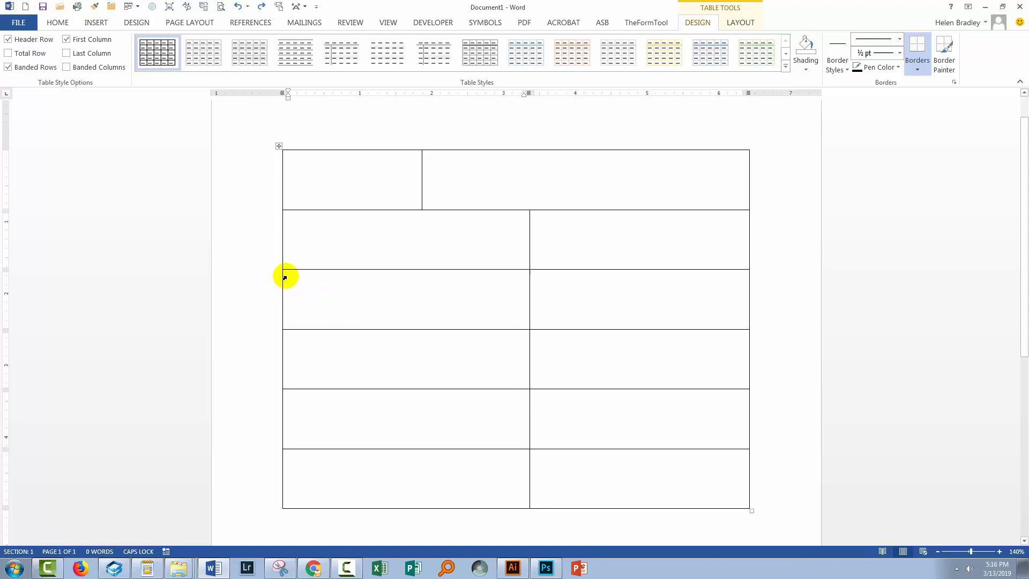
Split the left cell of the third row into 1 column and 2 rows.
{"action": "left_click", "coordinate": [741, 23]}
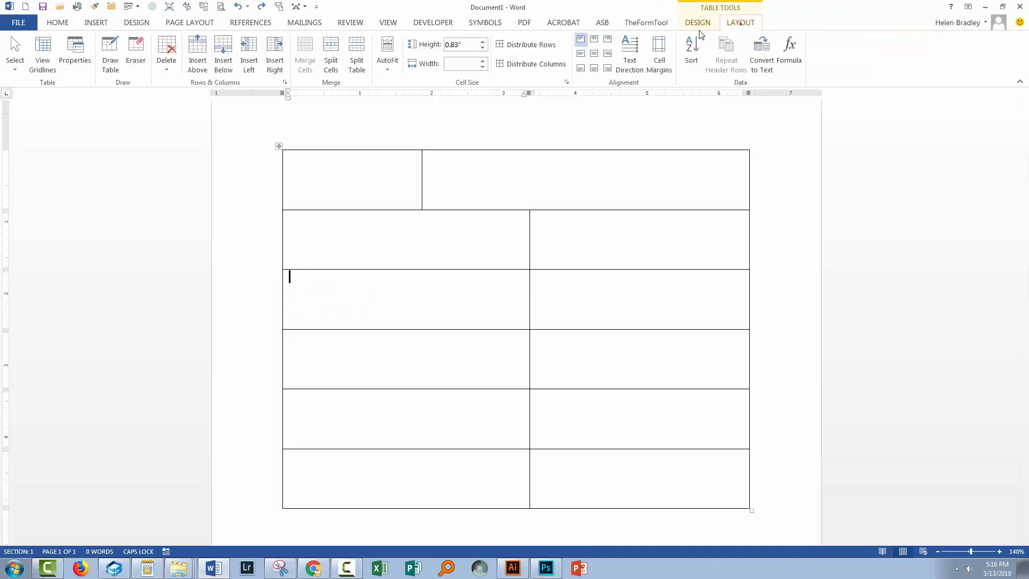
{"action": "left_click", "coordinate": [331, 48]}
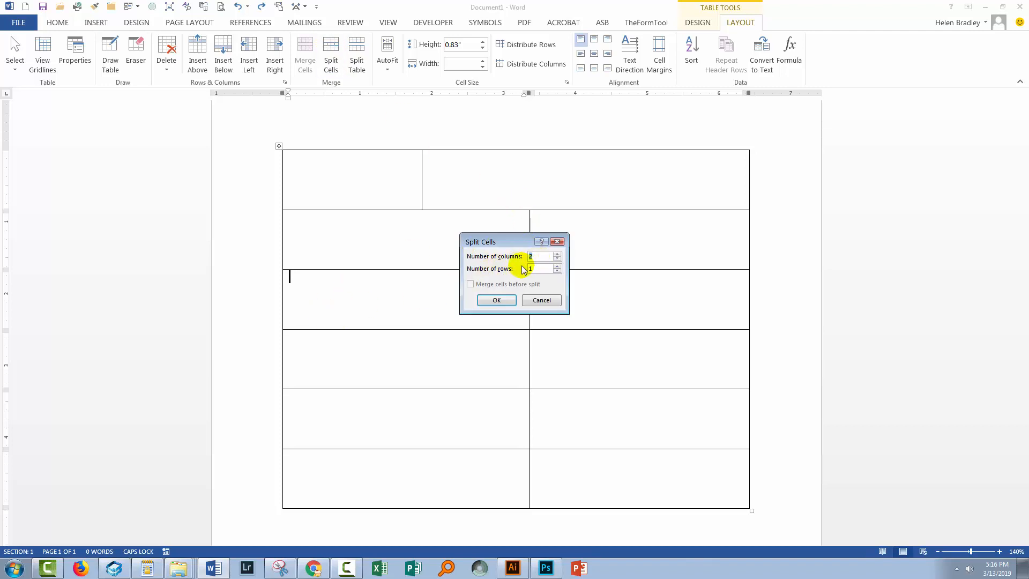
{"action": "type", "text": "1"}
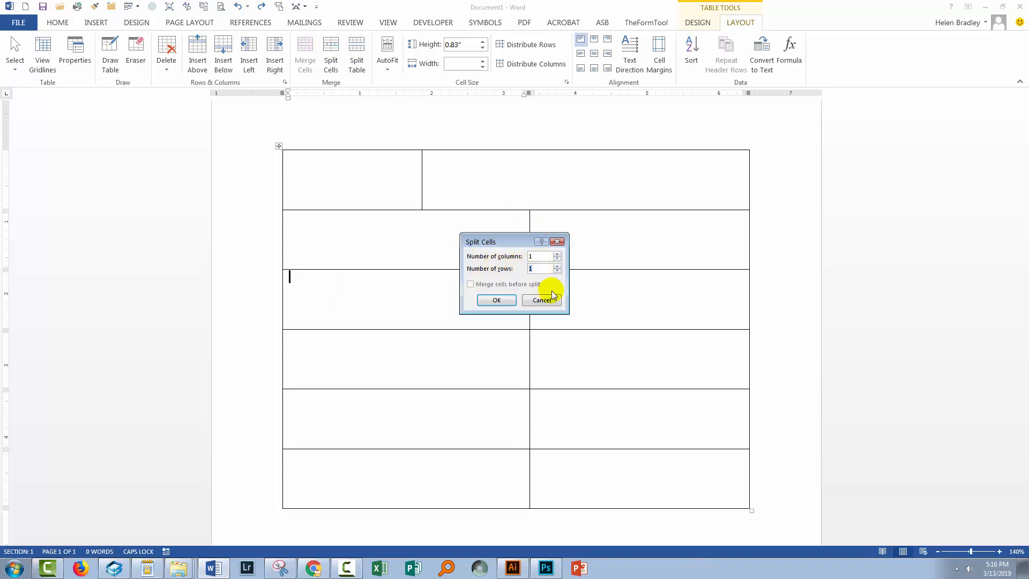
{"action": "type", "text": "2"}
{"action": "left_click", "coordinate": [495, 300]}
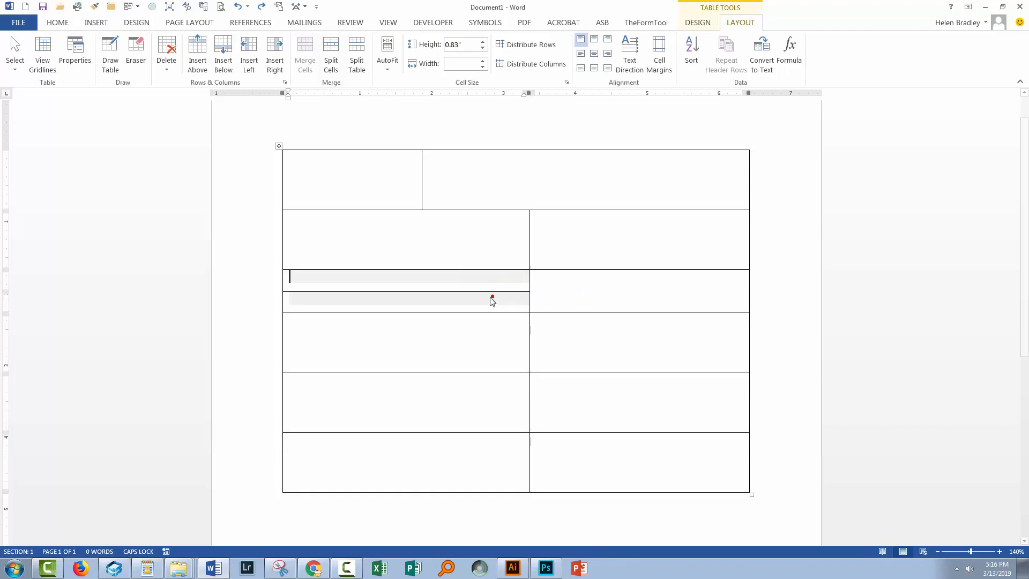
{"action": "left_click", "coordinate": [360, 304]}
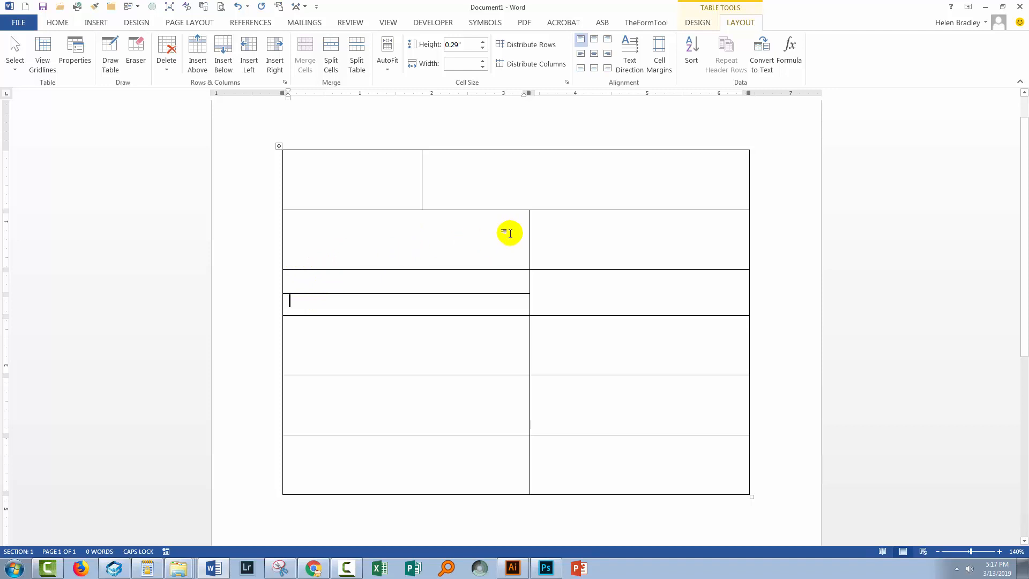
Widen only the left cell of the second row to about 4.56 inches.
{"action": "left_click", "coordinate": [284, 267]}
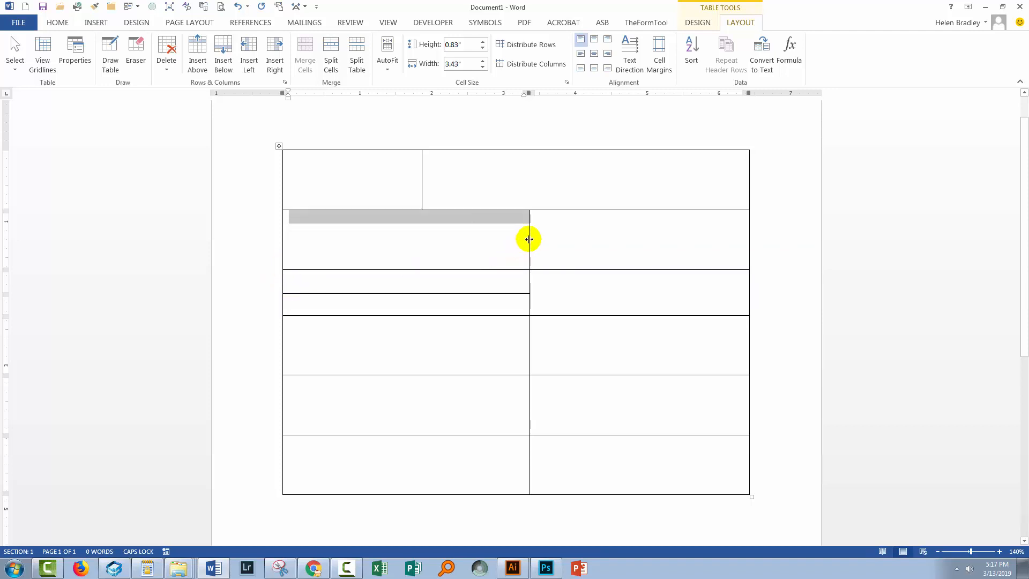
{"action": "left_click_drag", "start_coordinate": [529, 239], "coordinate": [610, 240]}
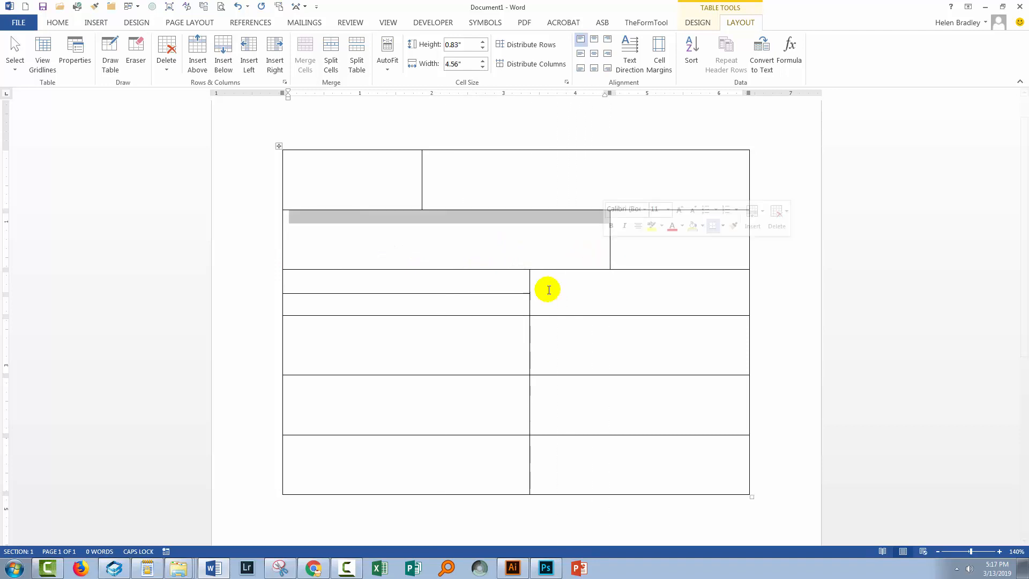
Try to widen only the lower split cell in the third row, and widen the left cells of all rows below the second.
{"action": "left_click", "coordinate": [285, 311]}
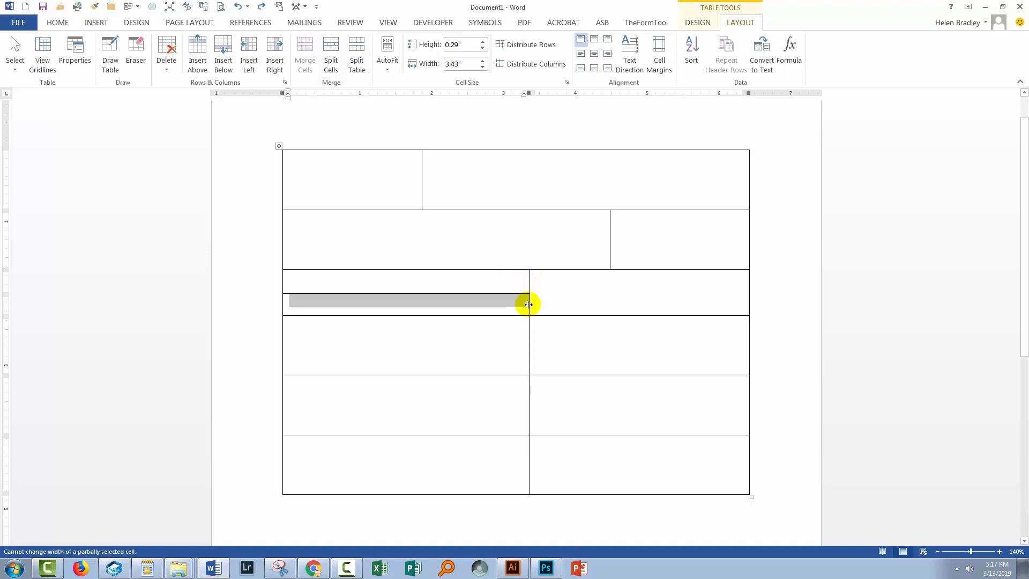
{"action": "left_click_drag", "start_coordinate": [528, 304], "coordinate": [601, 303]}
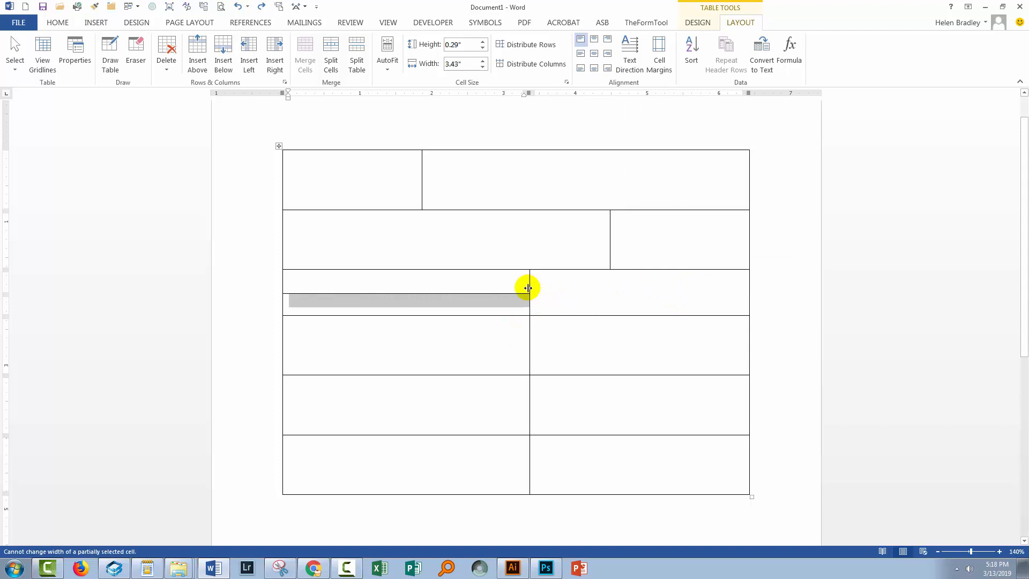
{"action": "left_click_drag", "start_coordinate": [528, 287], "coordinate": [668, 288]}
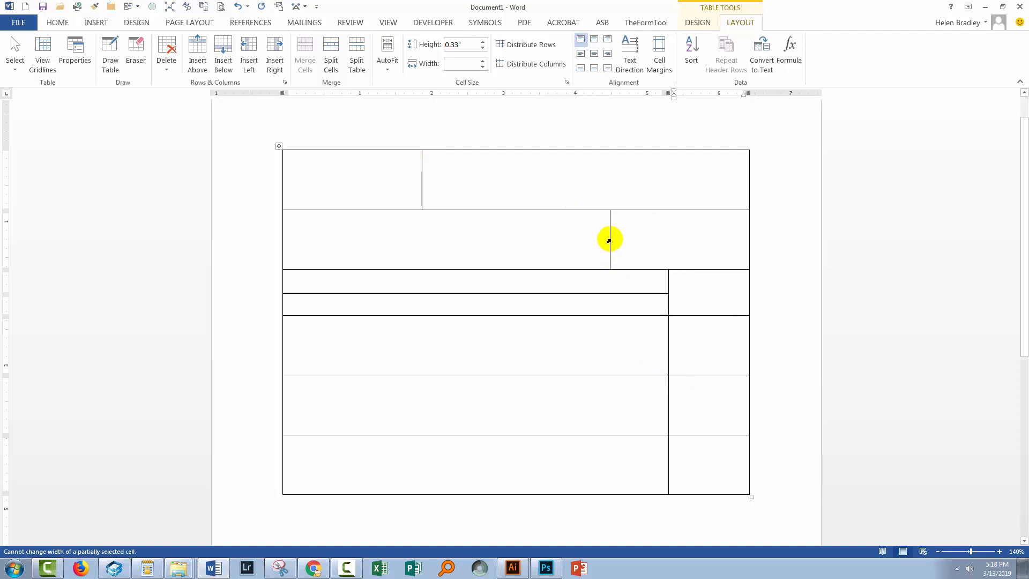
Realign the dividers of the first and second rows with the column divider, and make the whole left column about 2.75 inches wide.
{"action": "left_click_drag", "start_coordinate": [420, 177], "coordinate": [668, 177]}
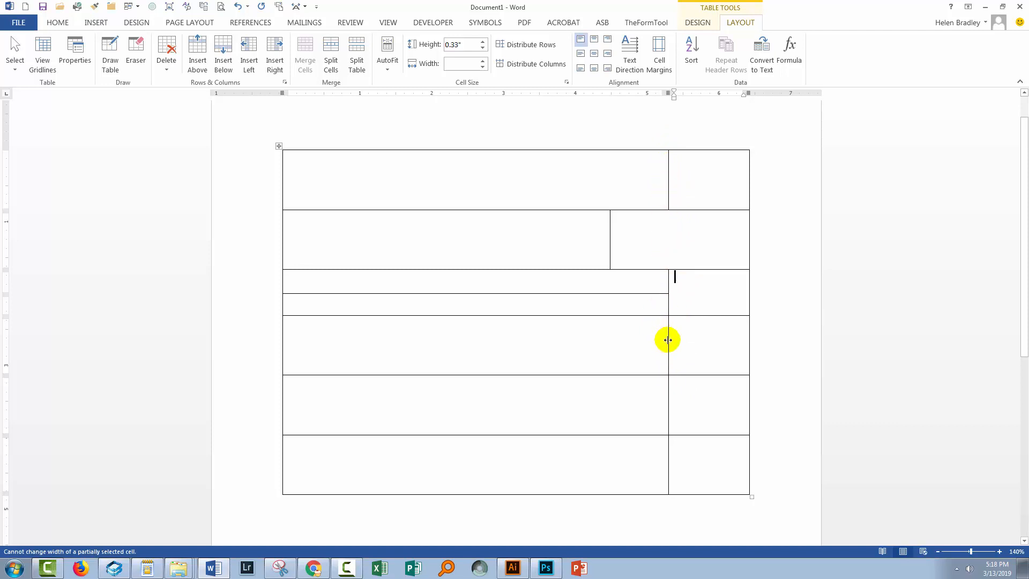
{"action": "left_click_drag", "start_coordinate": [667, 340], "coordinate": [408, 345]}
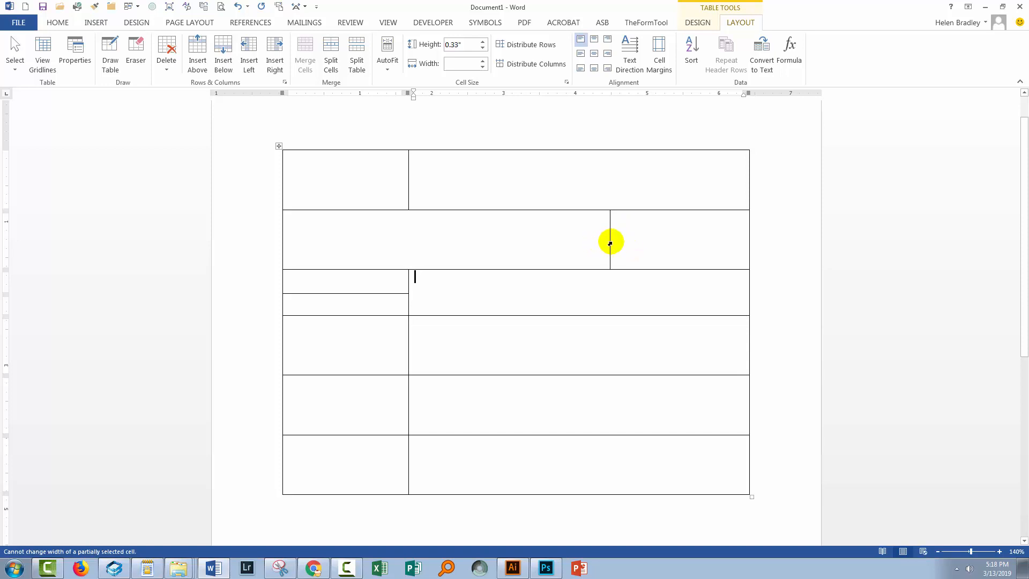
{"action": "left_click_drag", "start_coordinate": [609, 235], "coordinate": [407, 229]}
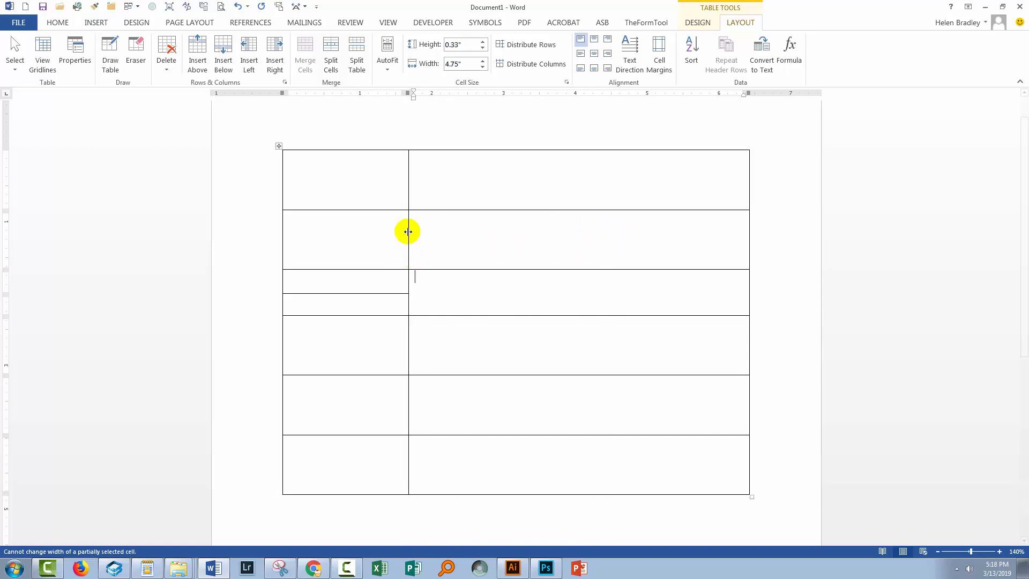
{"action": "left_click_drag", "start_coordinate": [408, 345], "coordinate": [478, 349]}
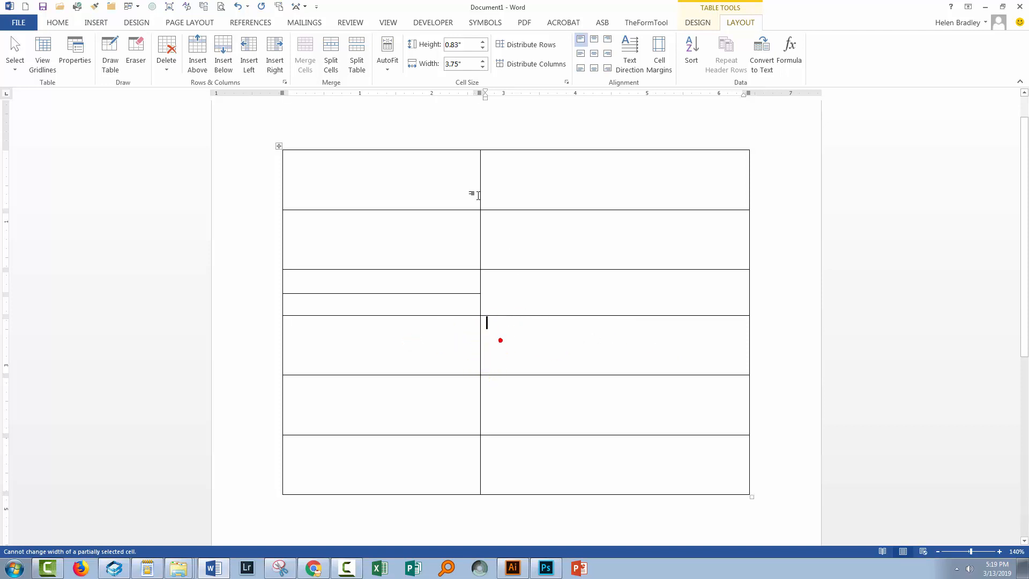
Split the right cell of the fourth row into 2 columns and 1 row, and narrow only that row's left cell.
{"action": "left_click", "coordinate": [331, 53]}
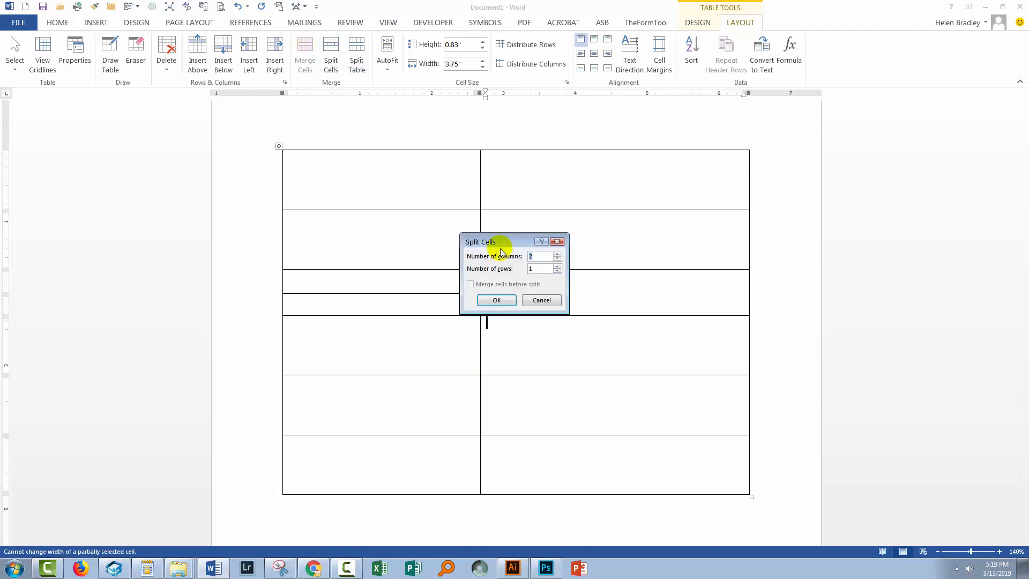
{"action": "left_click", "coordinate": [497, 301]}
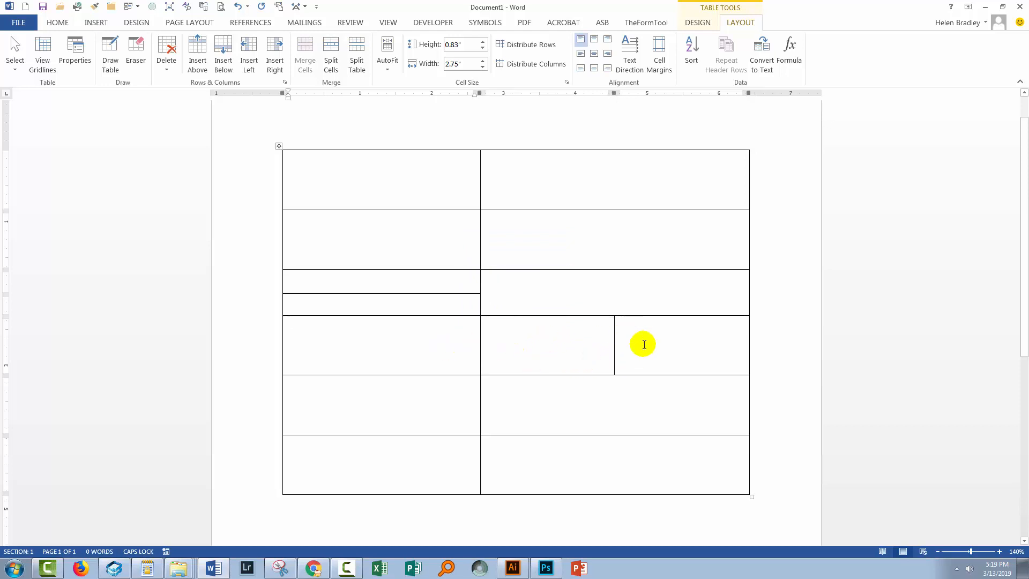
{"action": "left_click", "coordinate": [283, 371]}
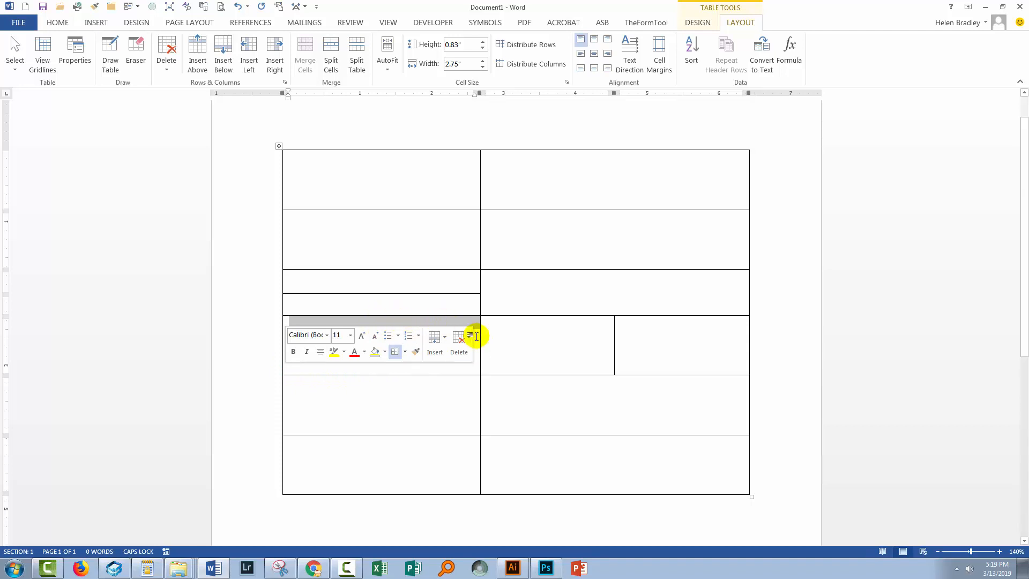
{"action": "left_click_drag", "start_coordinate": [478, 353], "coordinate": [422, 352]}
{"action": "left_click", "coordinate": [360, 350]}
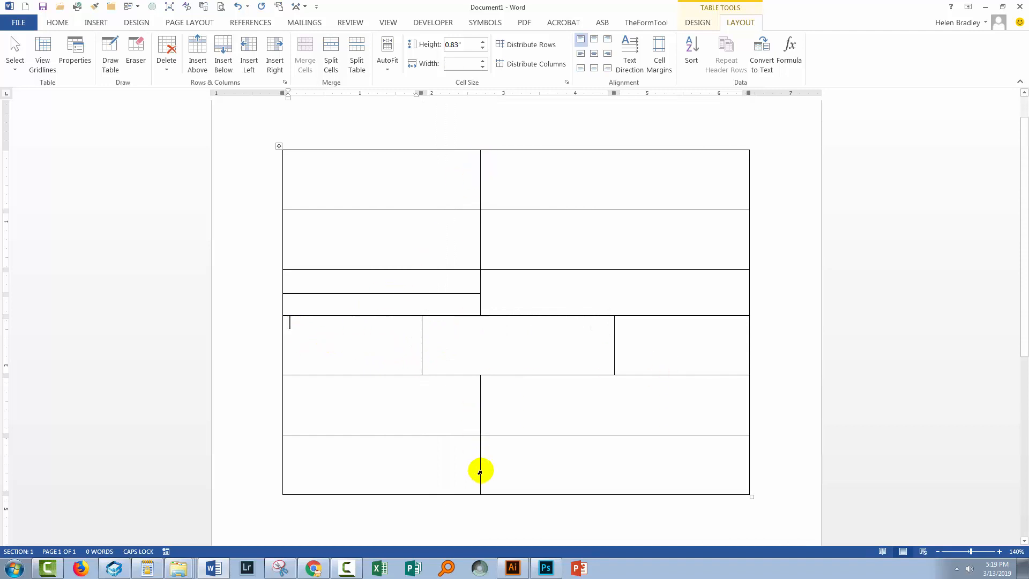
Distribute the three cells of the fourth row evenly across the table's width.
{"action": "left_click_drag", "start_coordinate": [325, 341], "coordinate": [666, 342]}
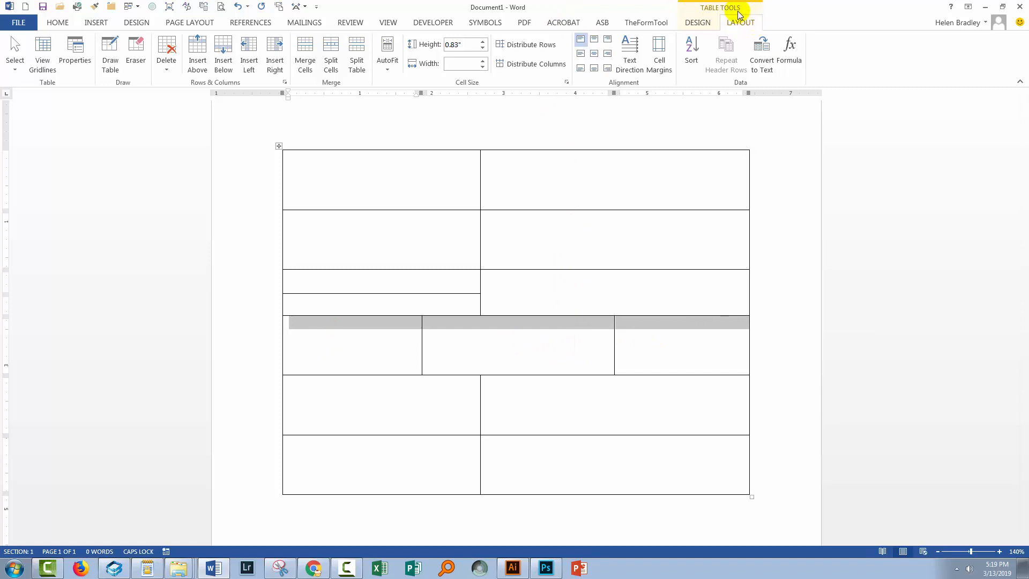
{"action": "left_click", "coordinate": [501, 65]}
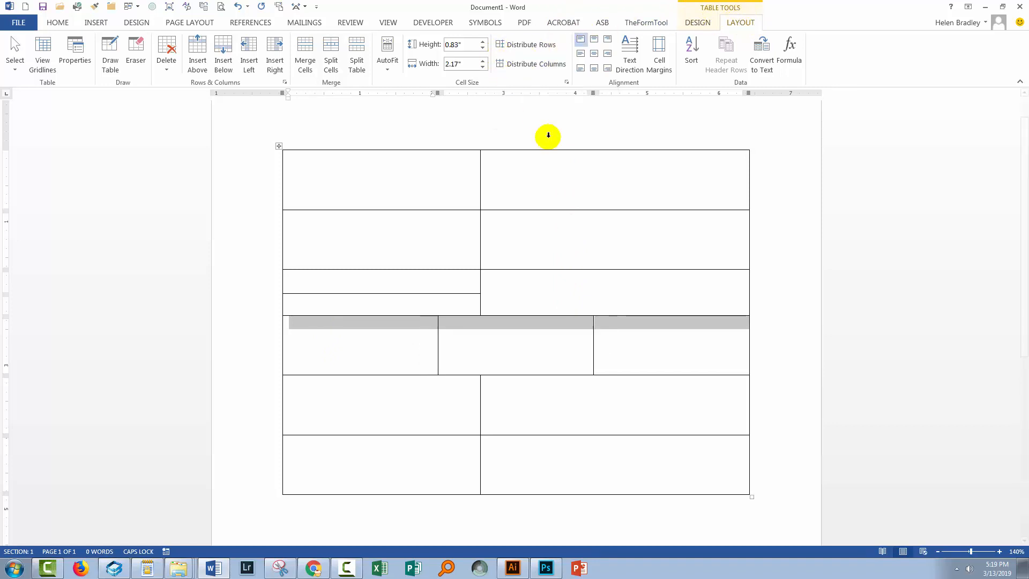
{"action": "left_click", "coordinate": [518, 335]}
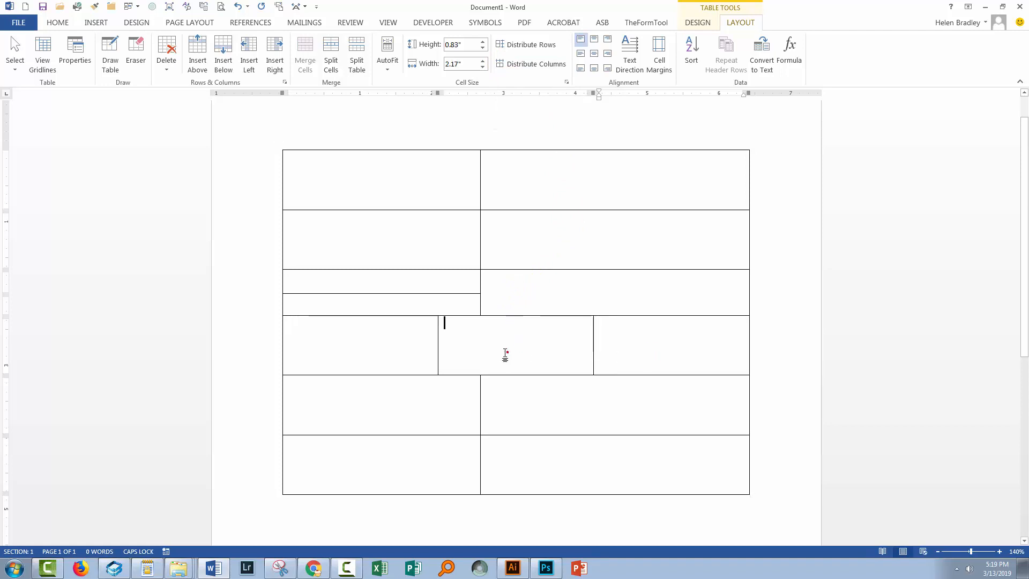
{"action": "left_click", "coordinate": [639, 348]}
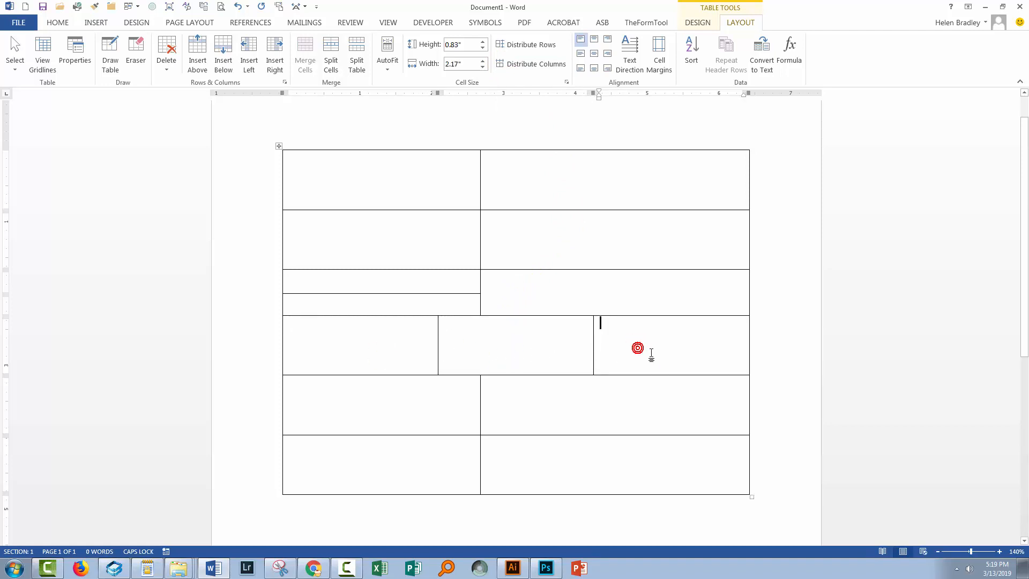